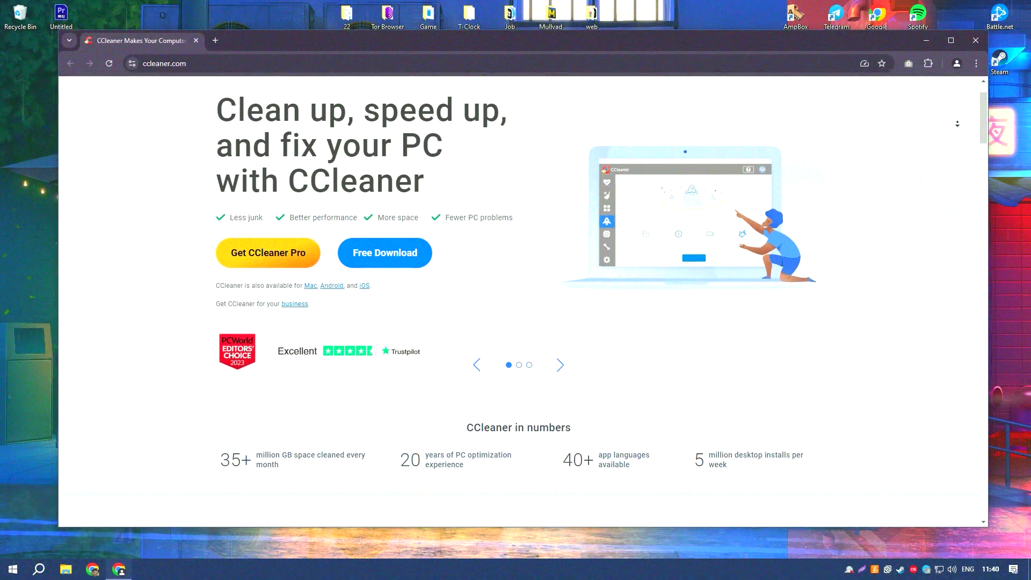
scroll(516, 291, "down", 1)
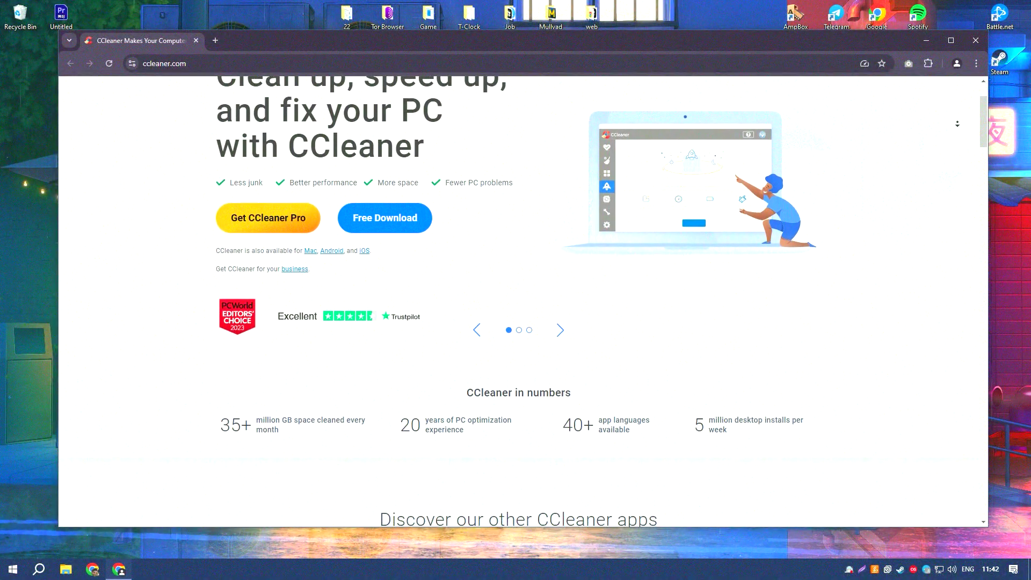
scroll(516, 291, "down", 1)
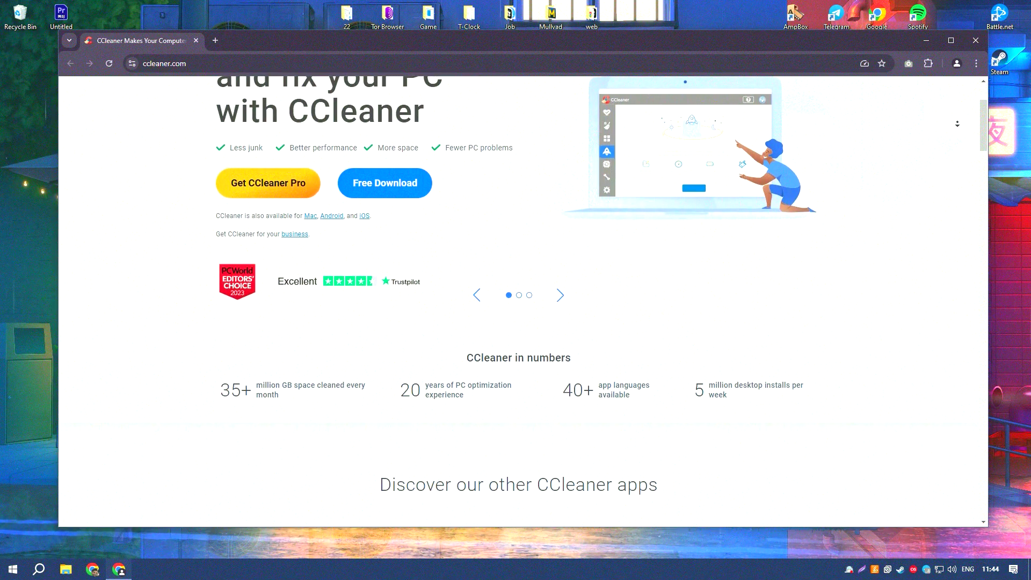
scroll(516, 291, "down", 1)
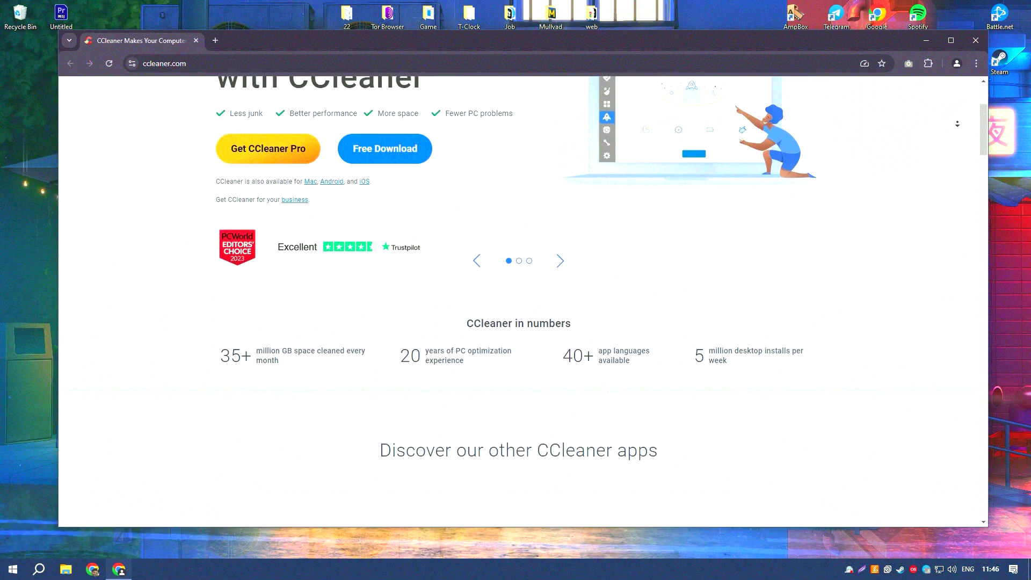
scroll(515, 291, "down", 1)
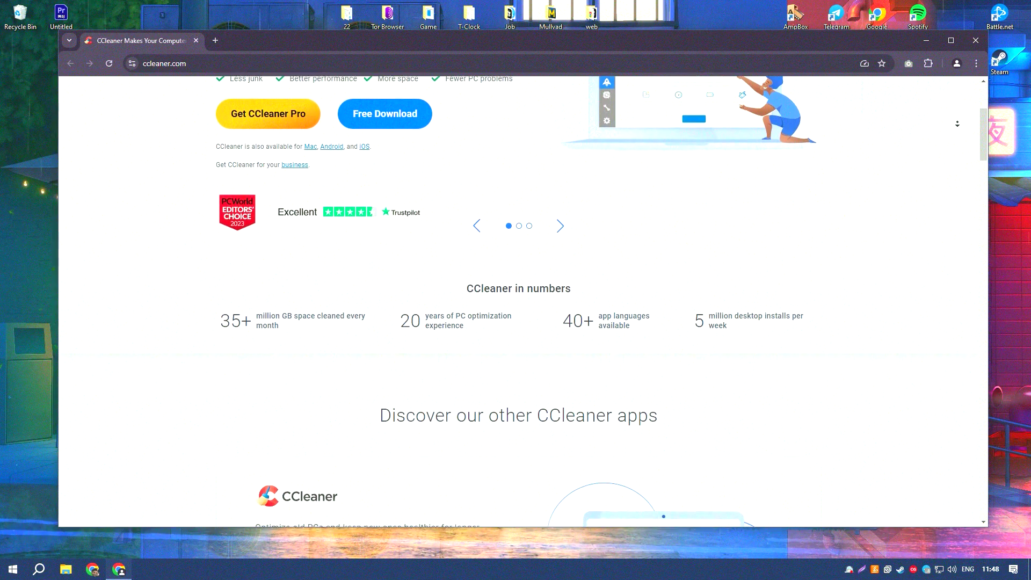
scroll(515, 290, "down", 1)
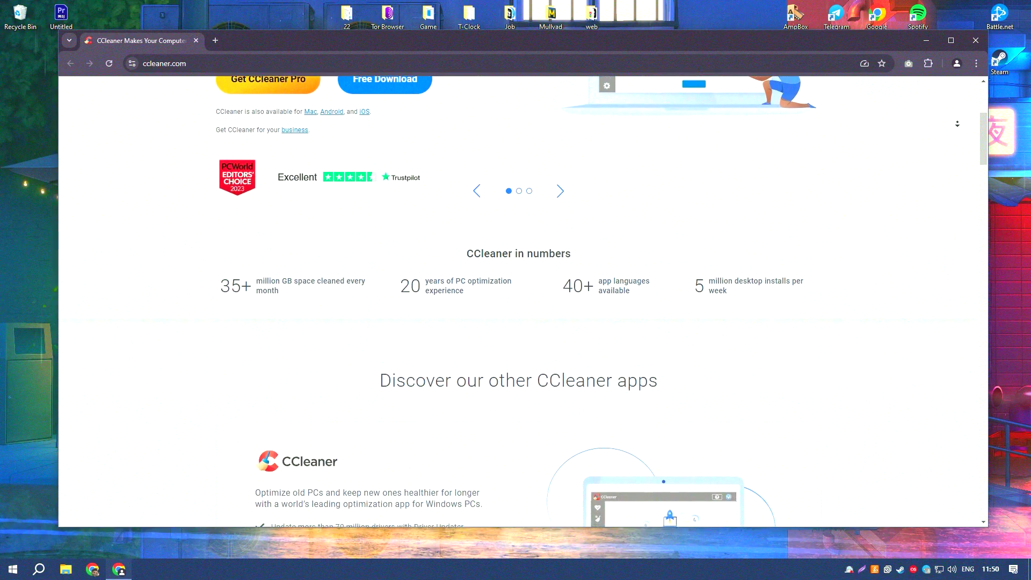
scroll(516, 290, "down", 1)
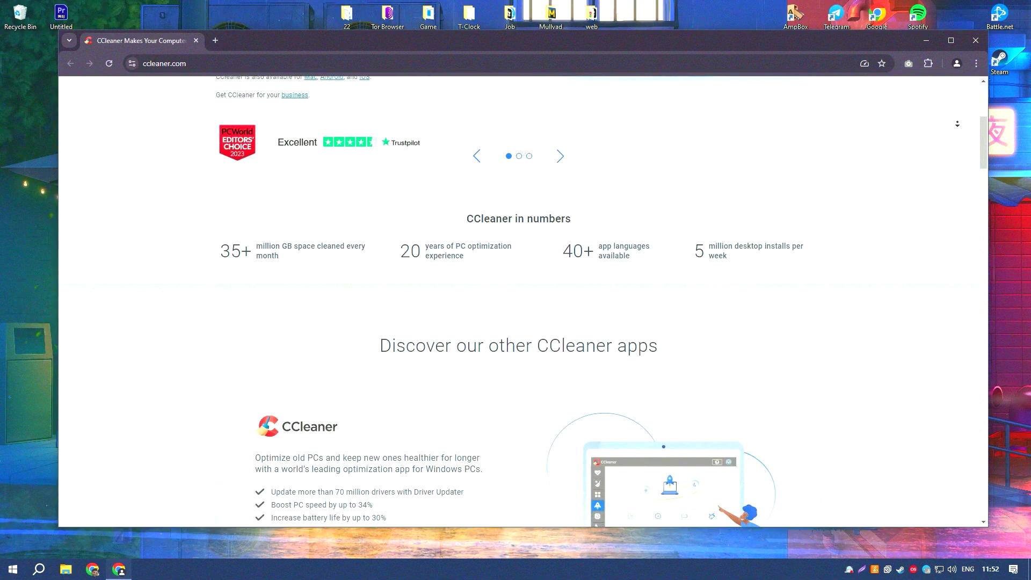
scroll(516, 291, "down", 1)
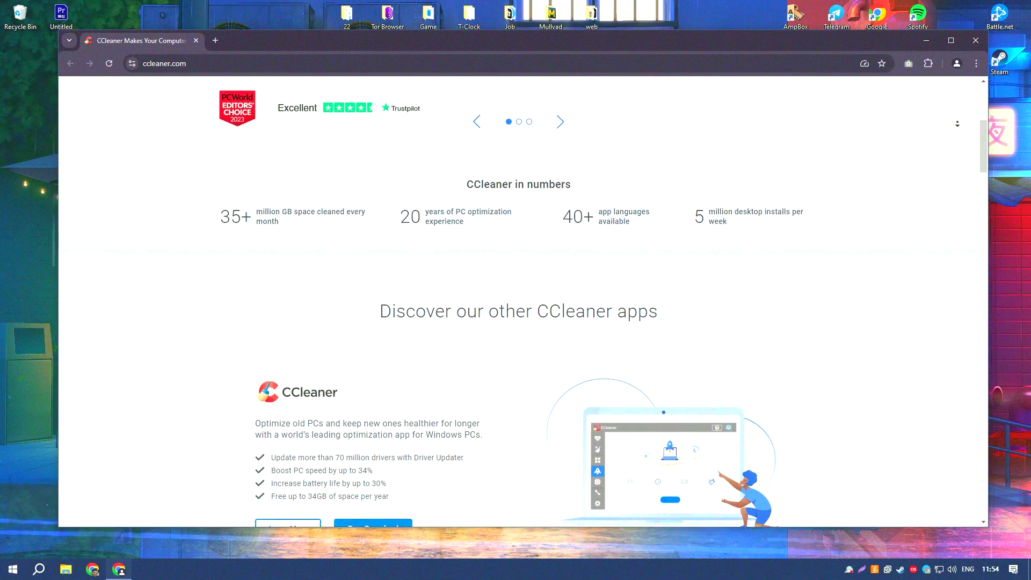
scroll(516, 290, "down", 1)
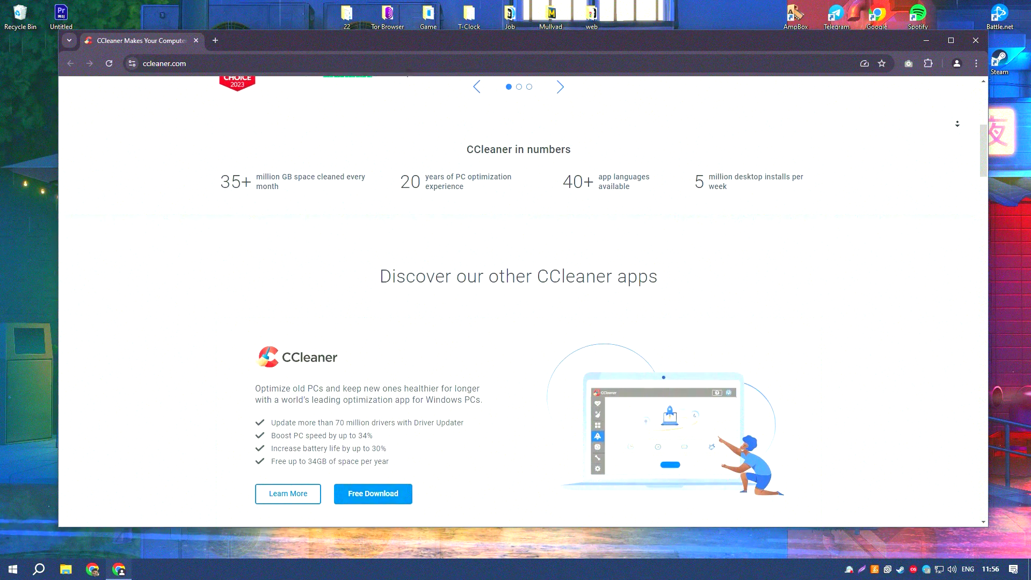
scroll(516, 290, "down", 1)
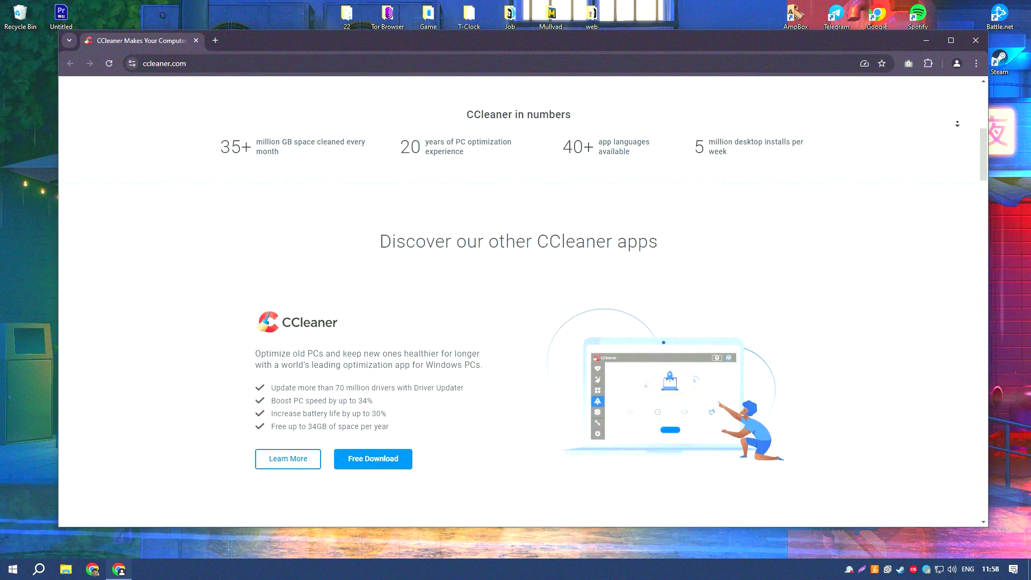
scroll(516, 290, "down", 1)
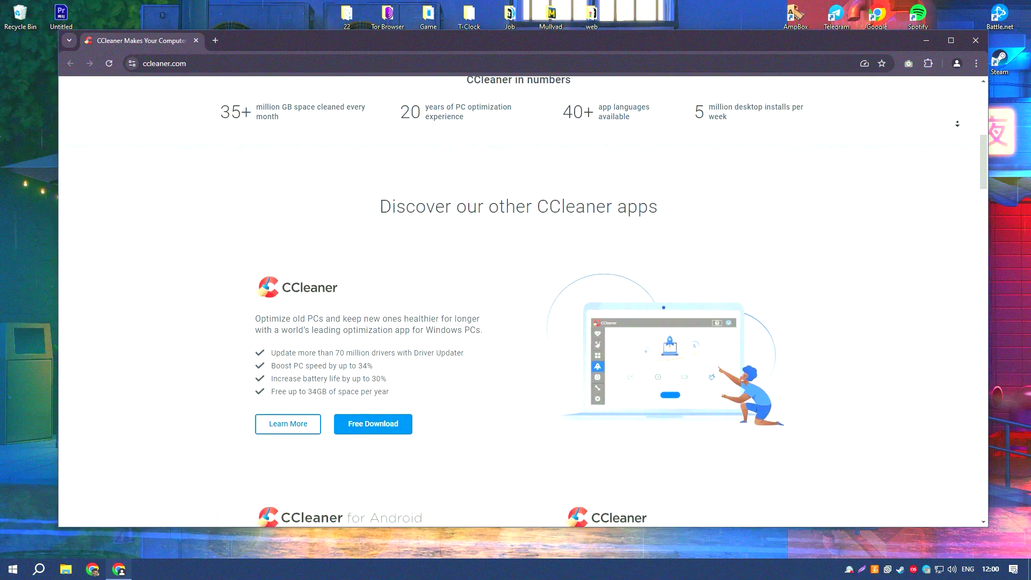
scroll(516, 290, "down", 1)
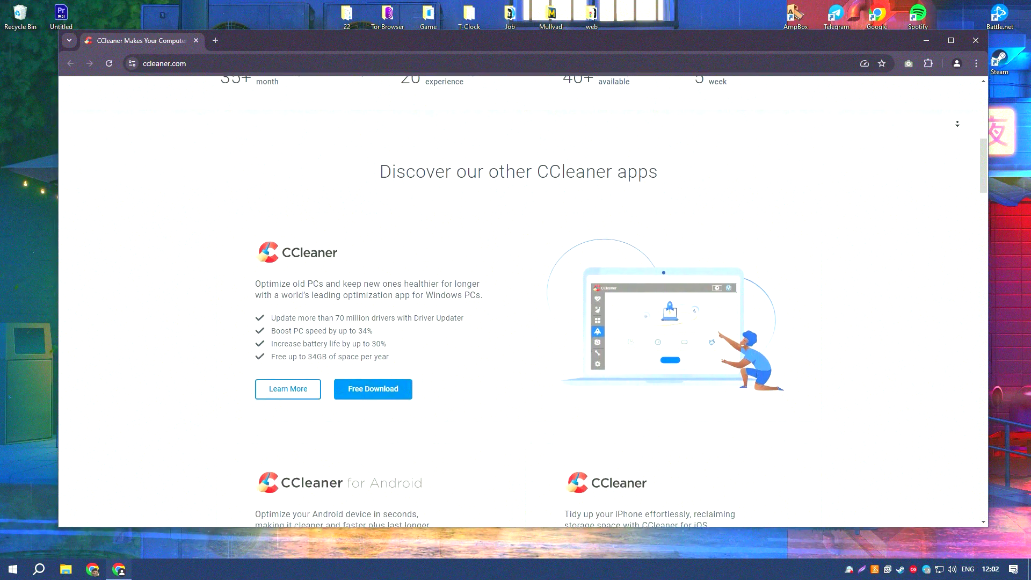
scroll(516, 290, "down", 1)
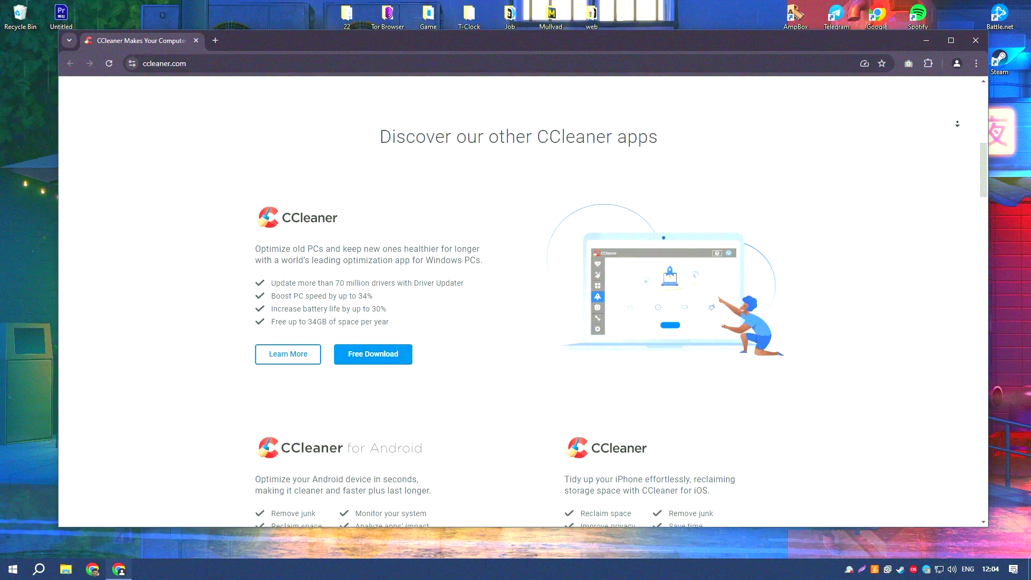
scroll(516, 290, "down", 1)
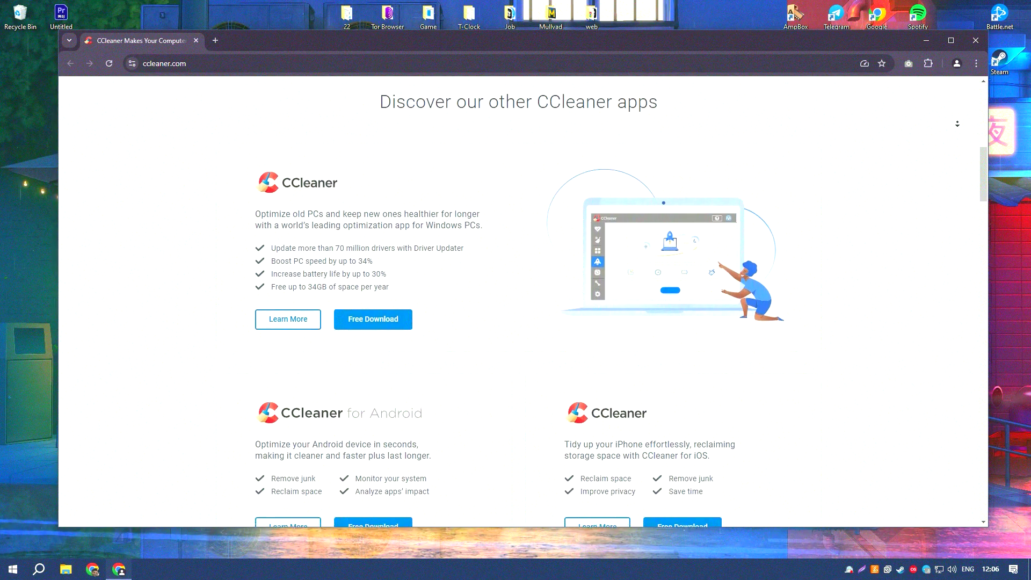
scroll(516, 290, "down", 1)
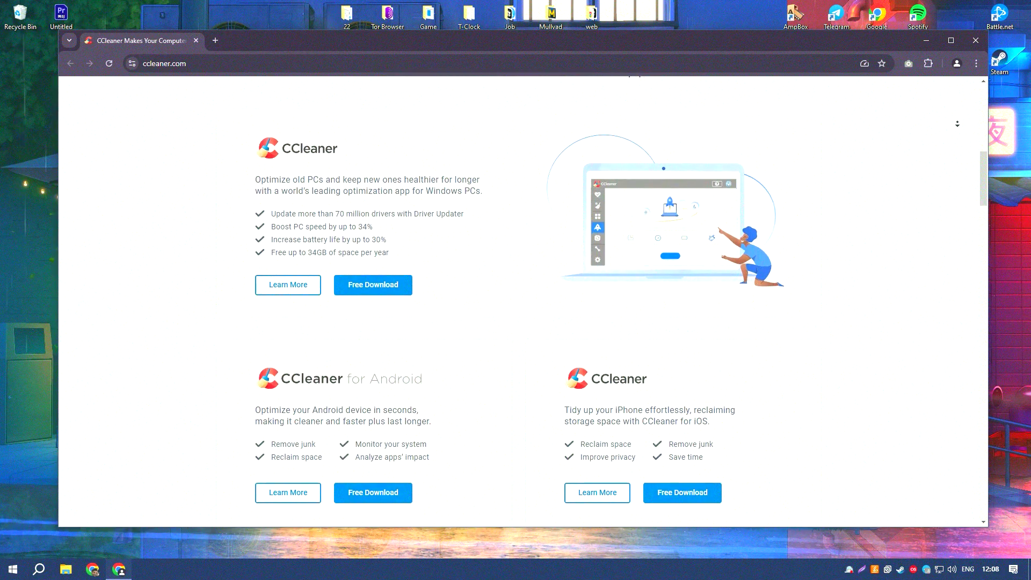
scroll(516, 291, "down", 1)
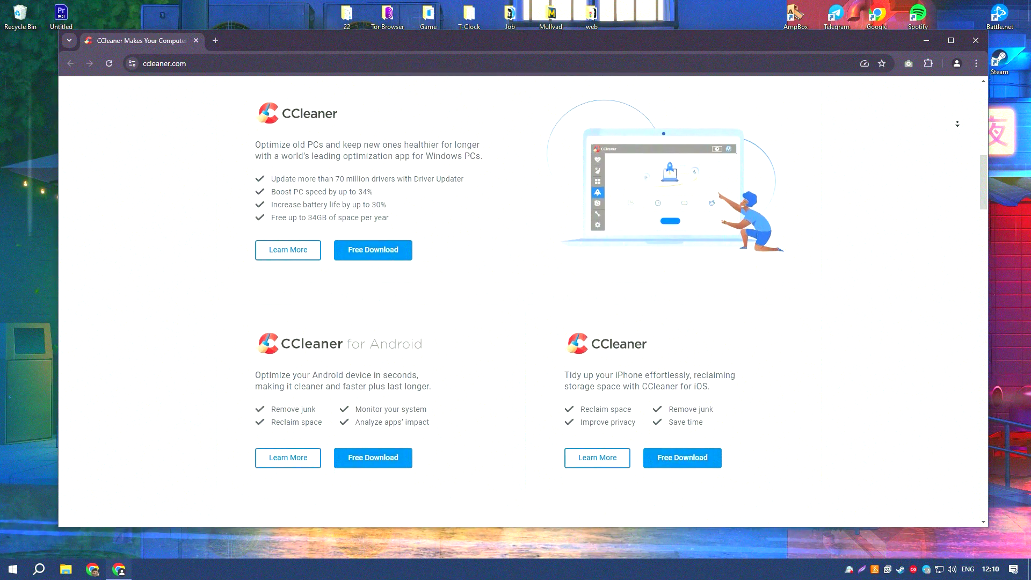
scroll(516, 290, "down", 1)
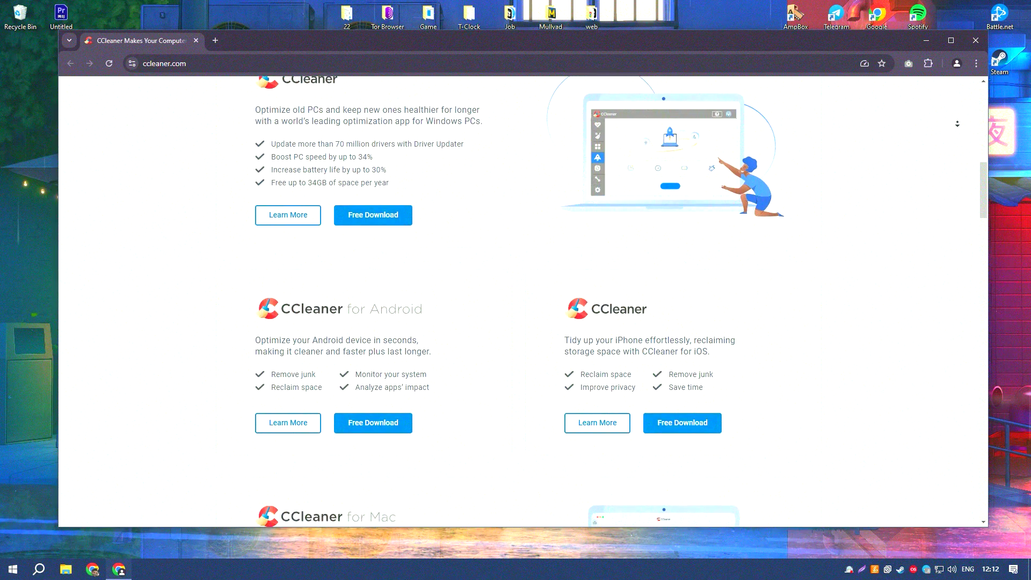
scroll(516, 290, "down", 1)
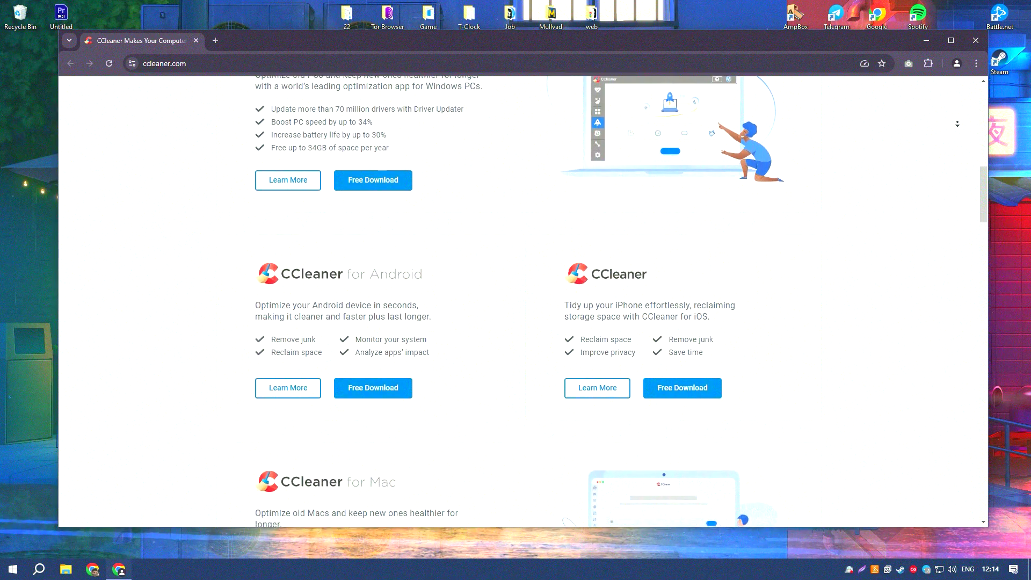
scroll(516, 290, "down", 1)
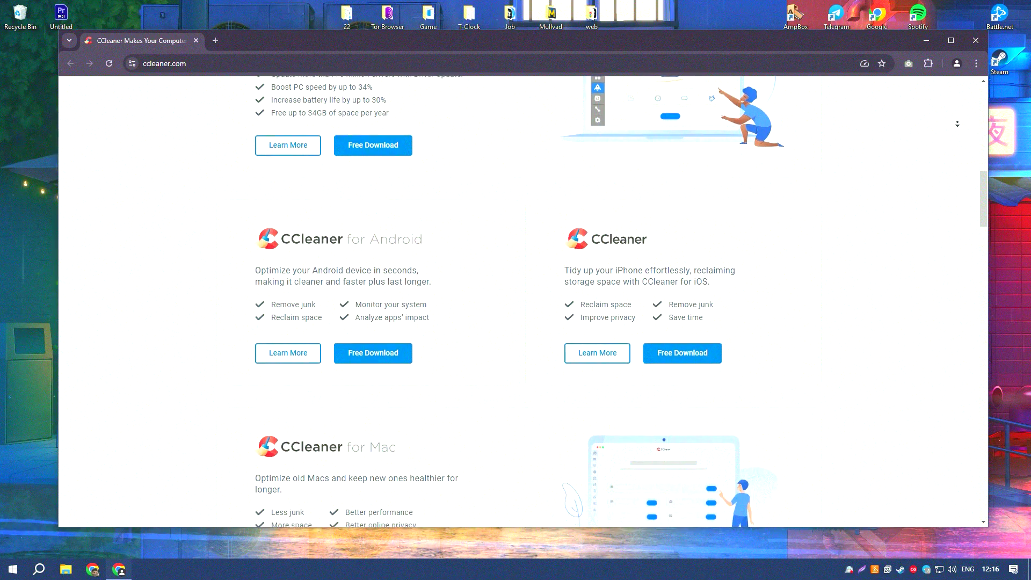
scroll(516, 290, "down", 1)
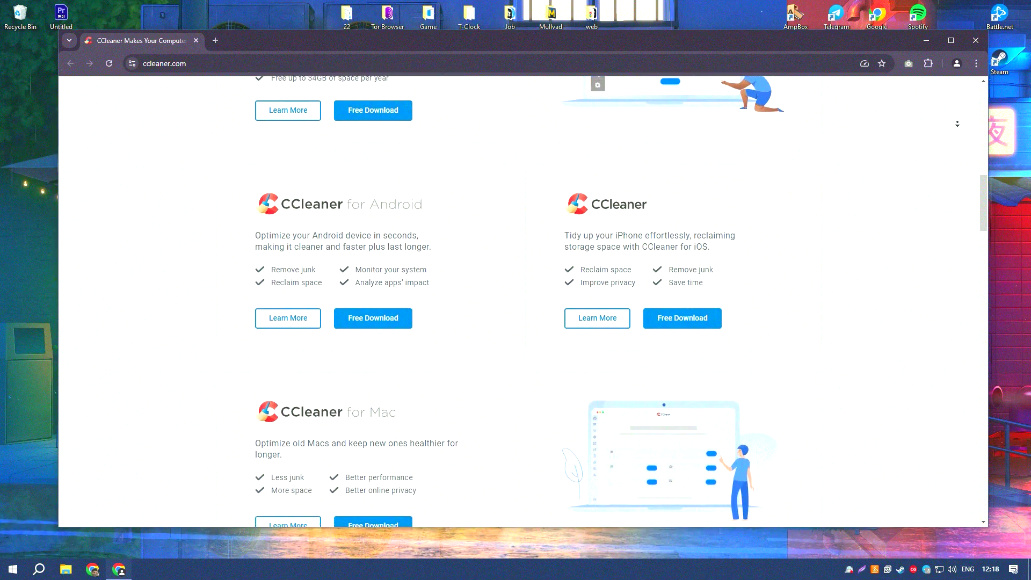
scroll(516, 290, "down", 1)
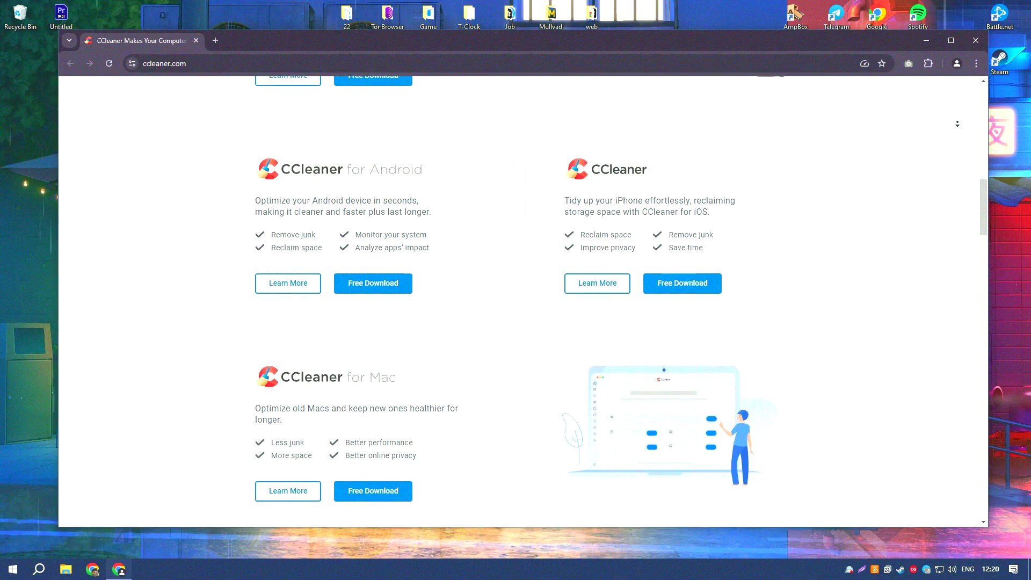
scroll(516, 290, "down", 1)
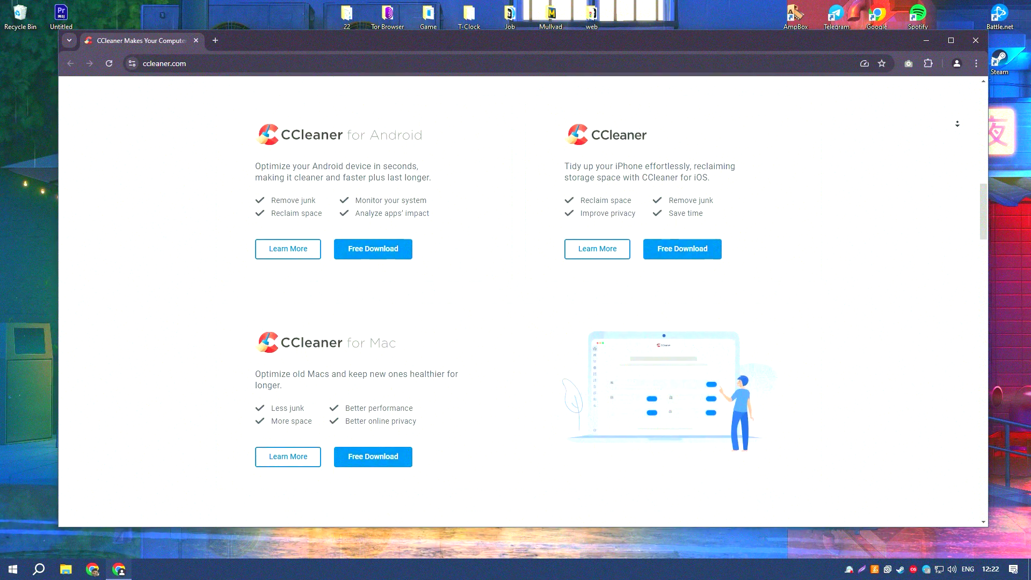
scroll(517, 290, "down", 1)
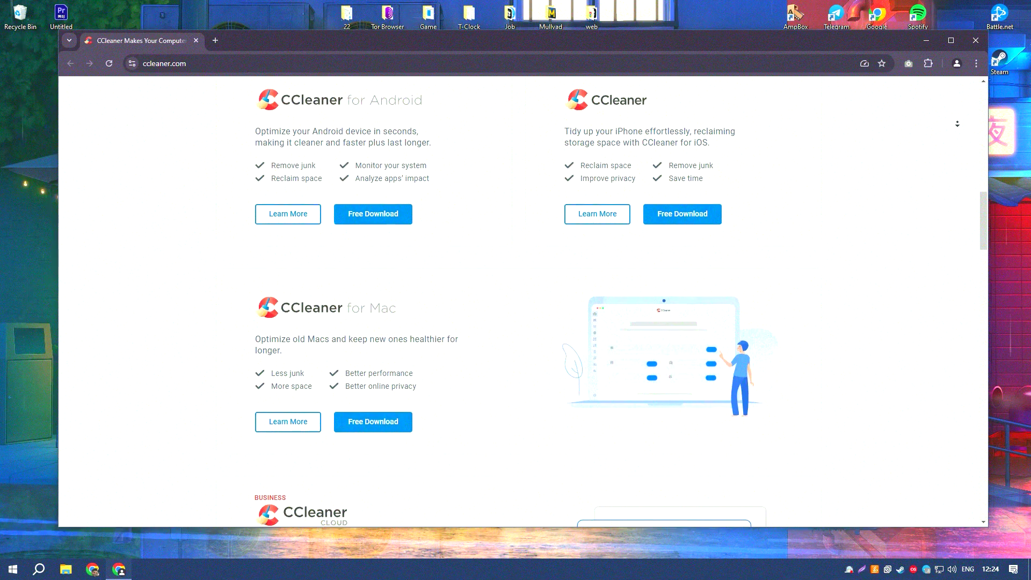
scroll(515, 291, "down", 1)
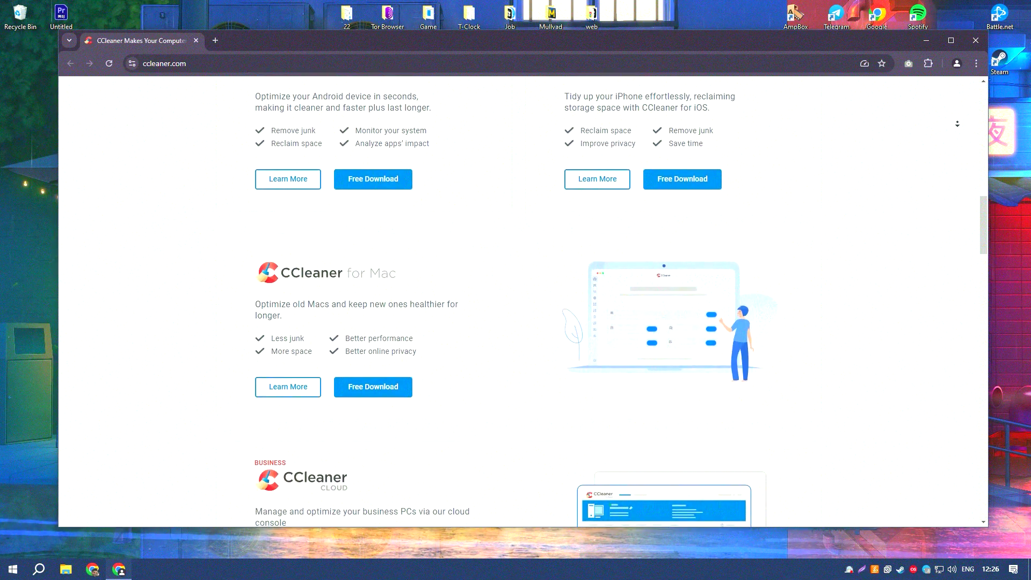
scroll(516, 291, "down", 1)
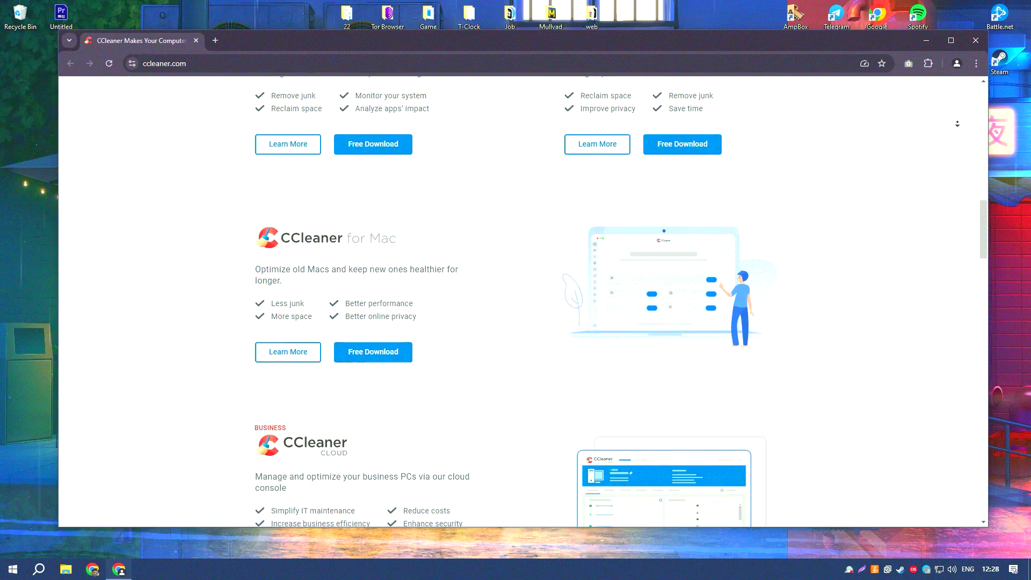
scroll(516, 291, "down", 1)
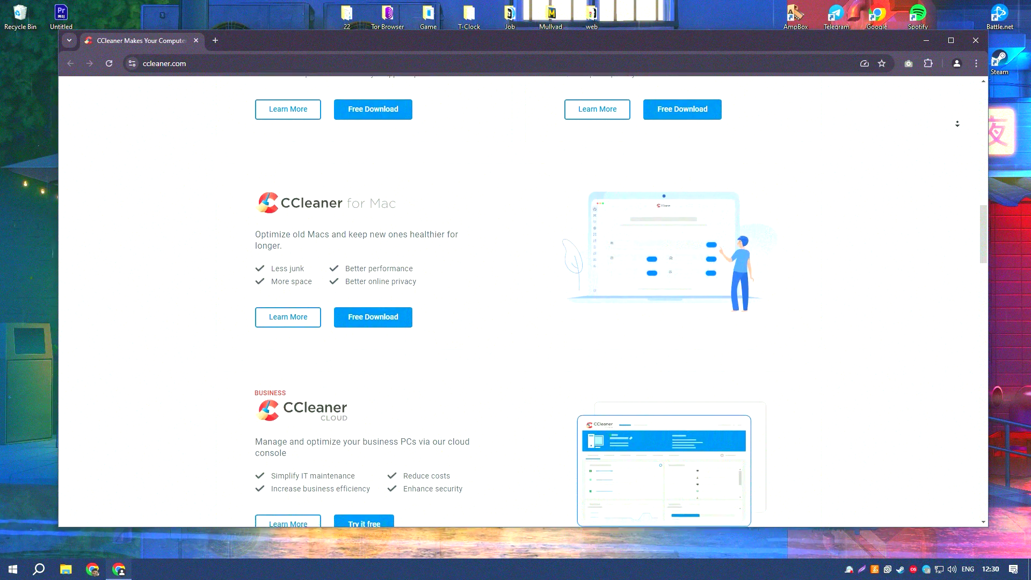
scroll(516, 291, "down", 1)
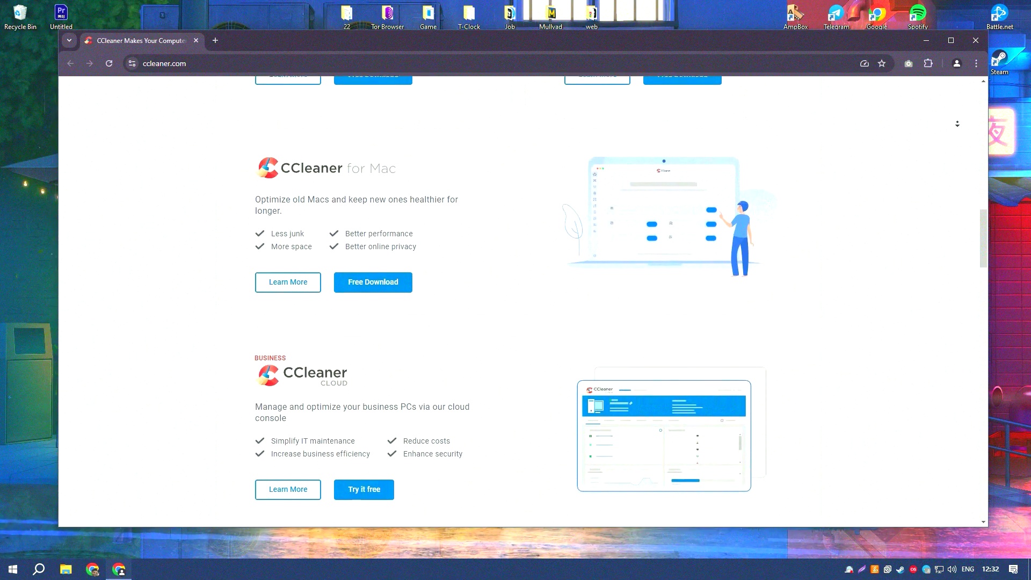
scroll(516, 291, "down", 1)
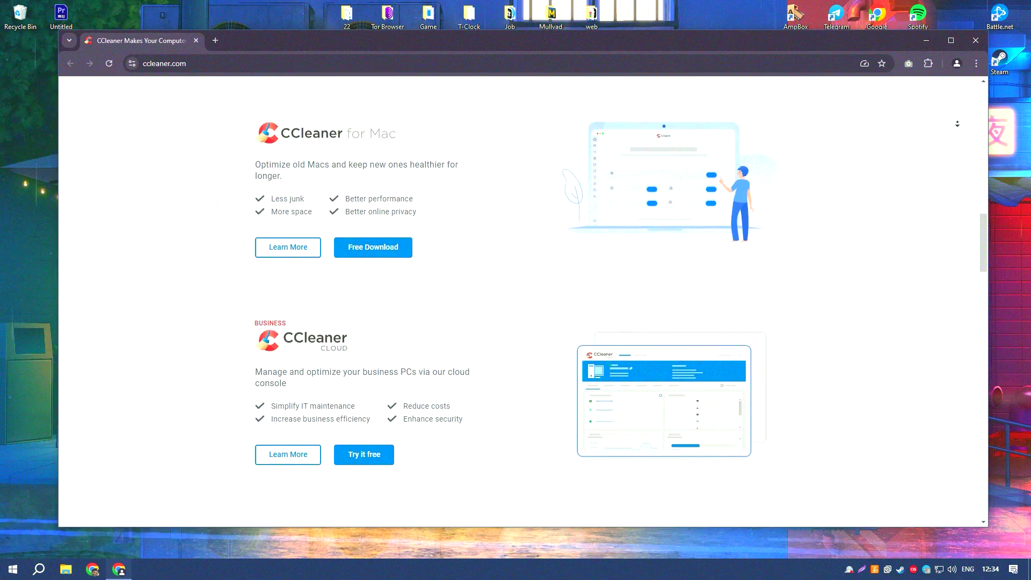
scroll(515, 291, "down", 1)
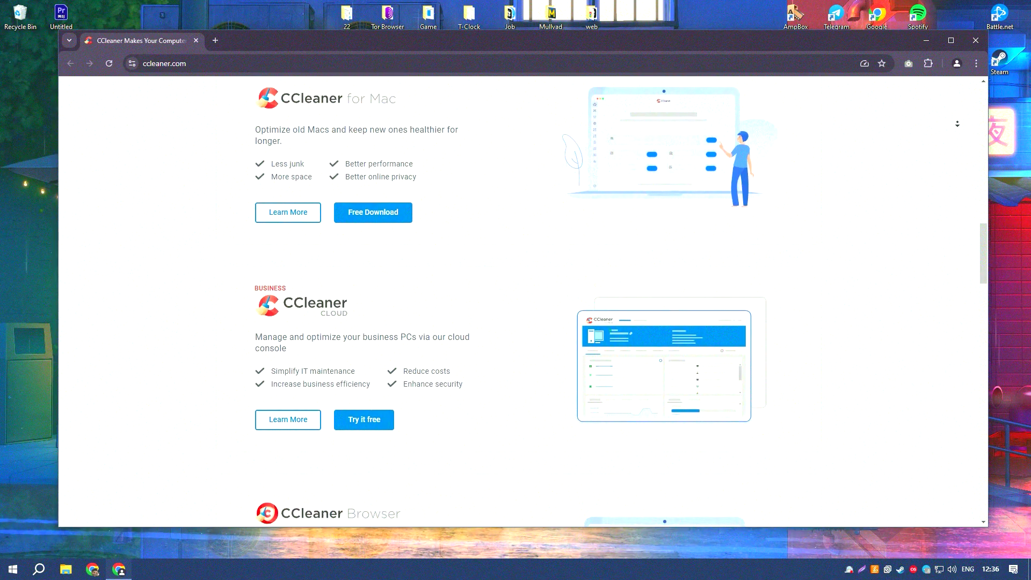
scroll(516, 290, "down", 1)
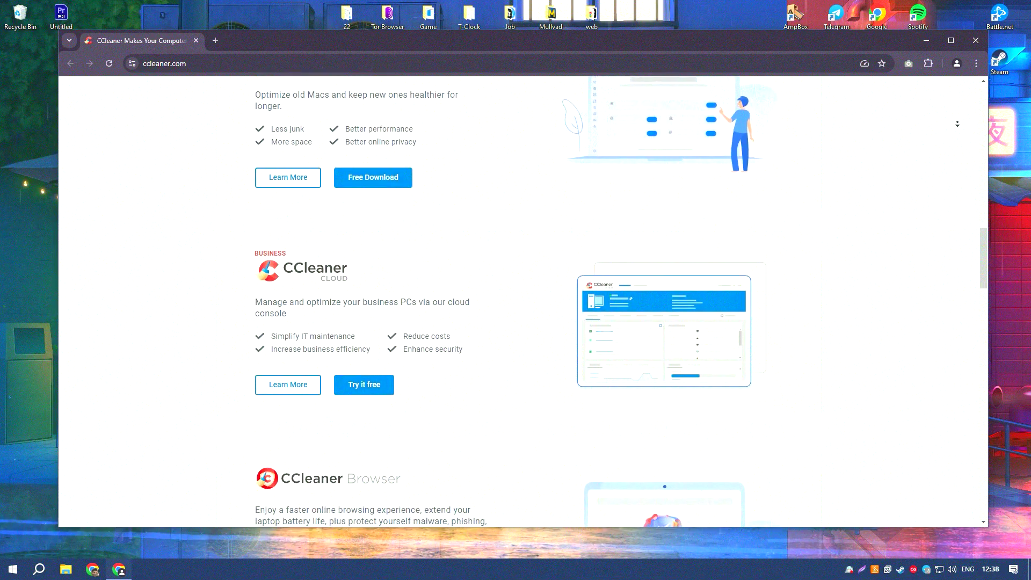
scroll(806, 272, "up", 10)
scroll(701, 435, "up", 10)
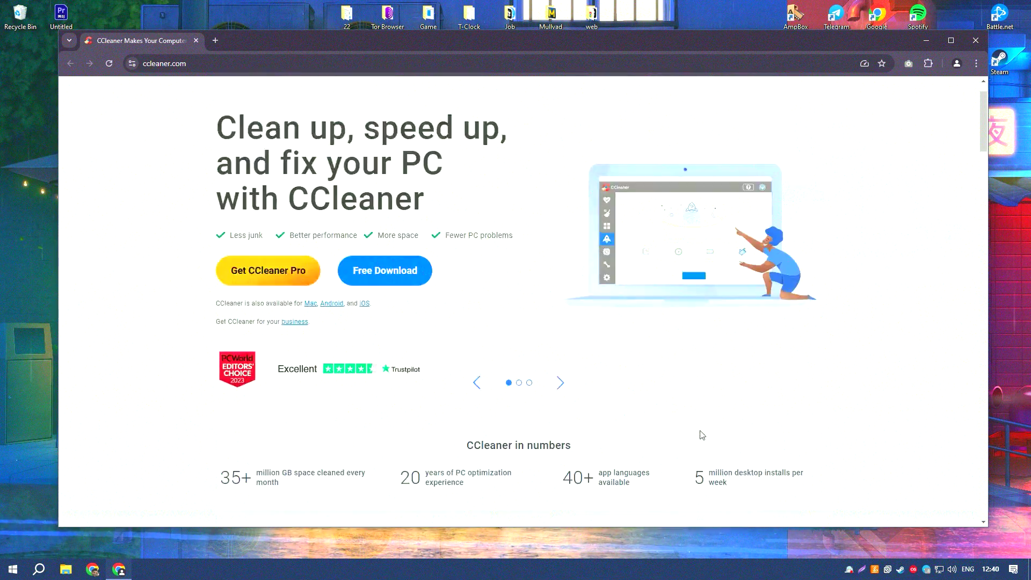
scroll(702, 436, "up", 2)
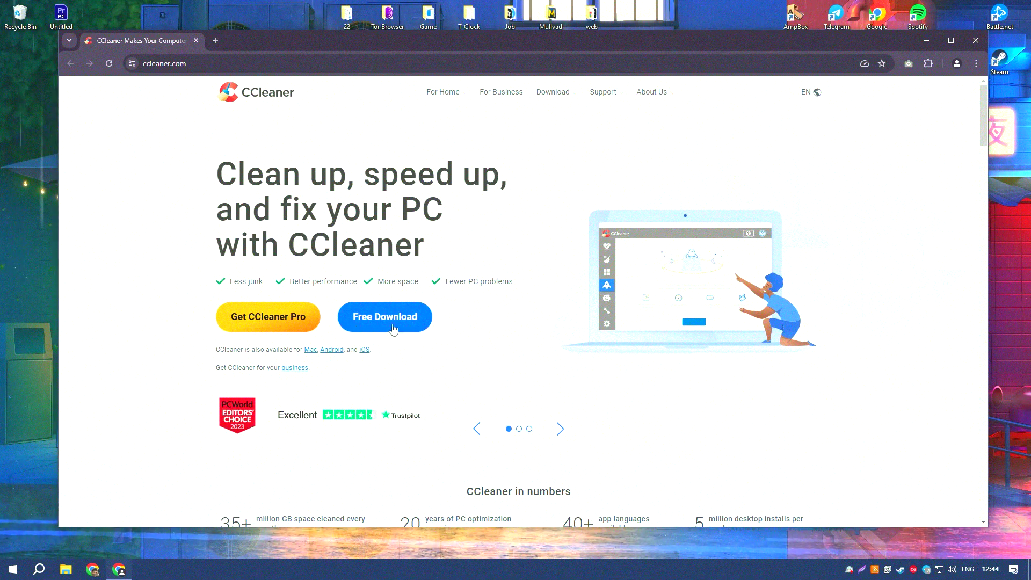
Extract the Installer folder from password-protected Example.rar to the desktop, then close WinRAR.
left_click(976, 40)
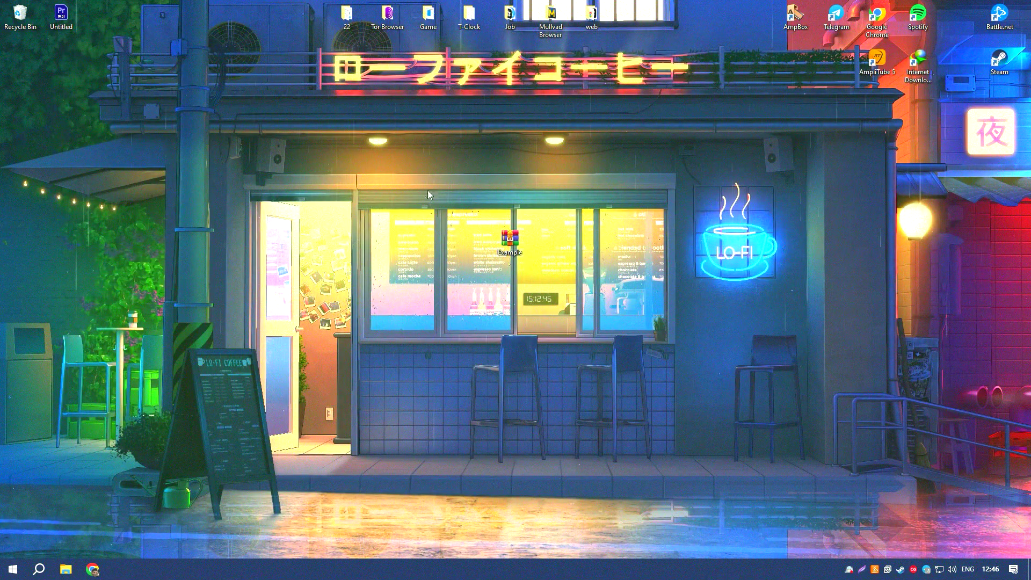
left_click_drag(441, 192, 562, 322)
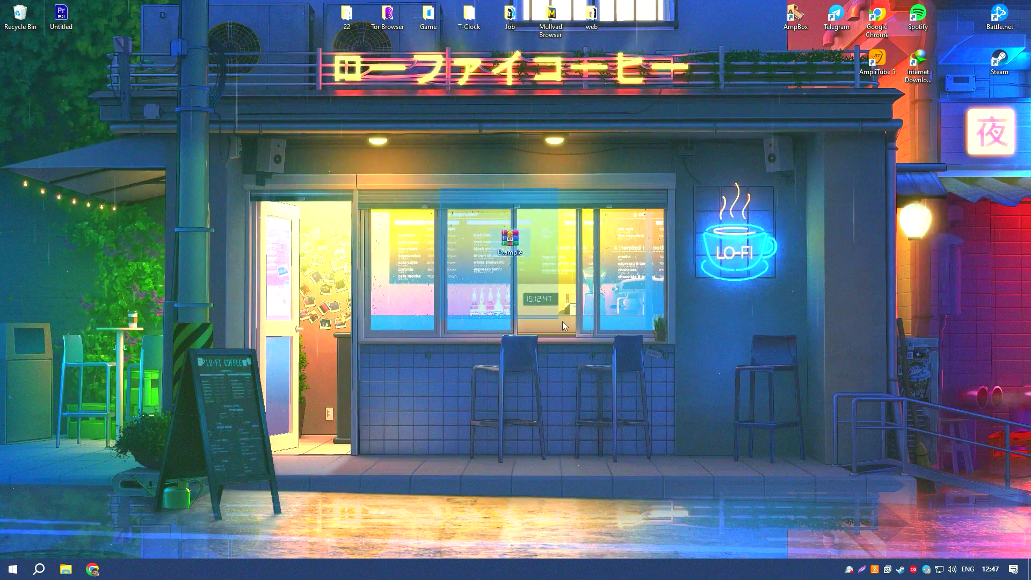
double_click(508, 240)
double_click(569, 247)
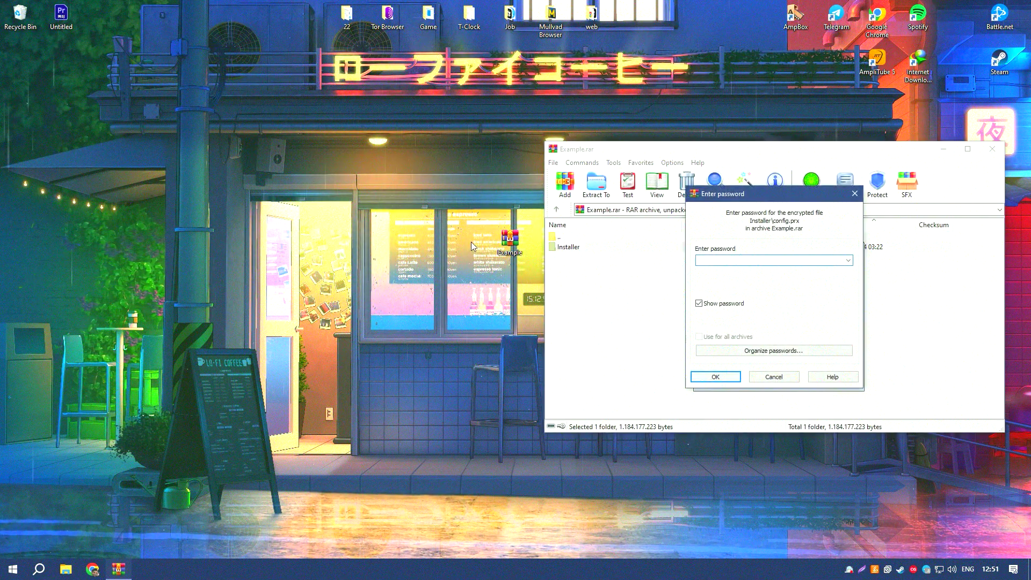
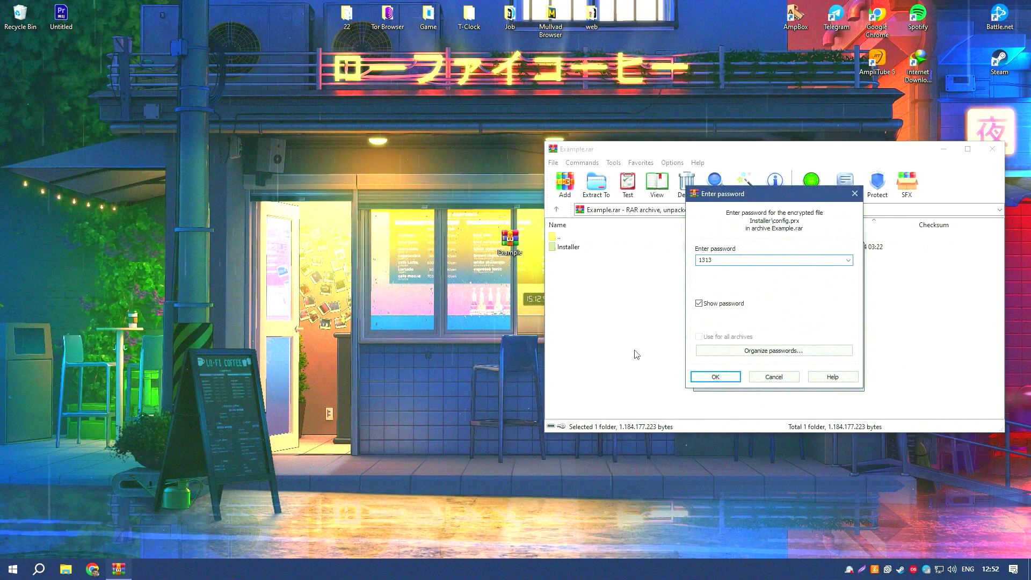
left_click(715, 376)
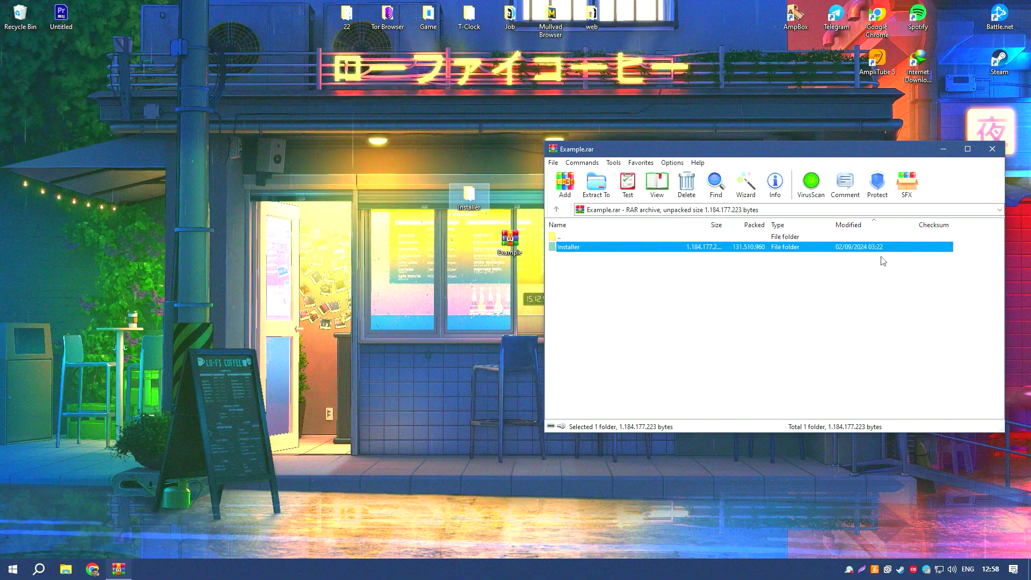
left_click(992, 149)
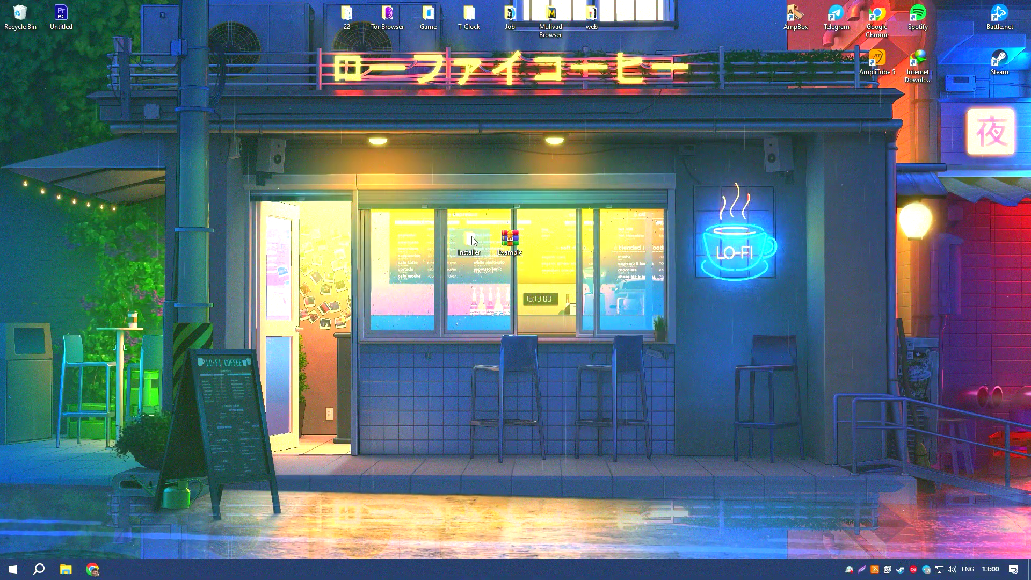
Run Setup from the Installer folder with English as the language and start activation.
double_click(469, 198)
left_click_drag(570, 88, 591, 152)
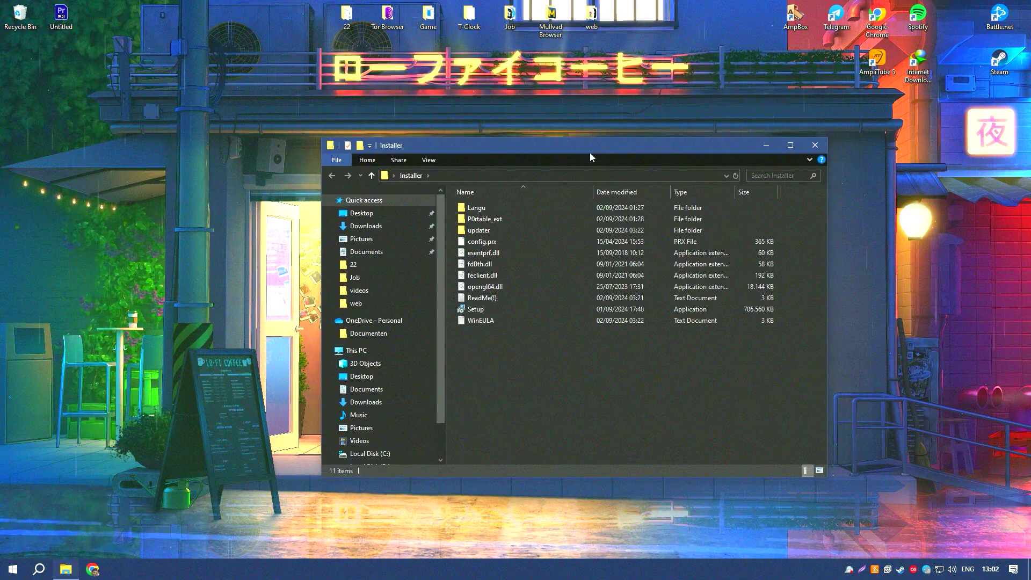
double_click(556, 310)
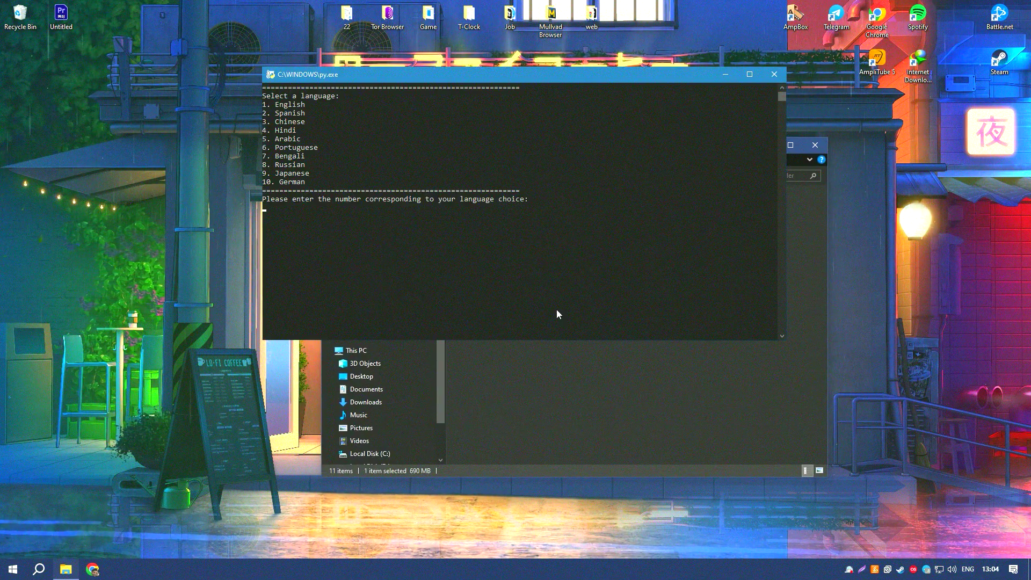
type("1")
key("Return")
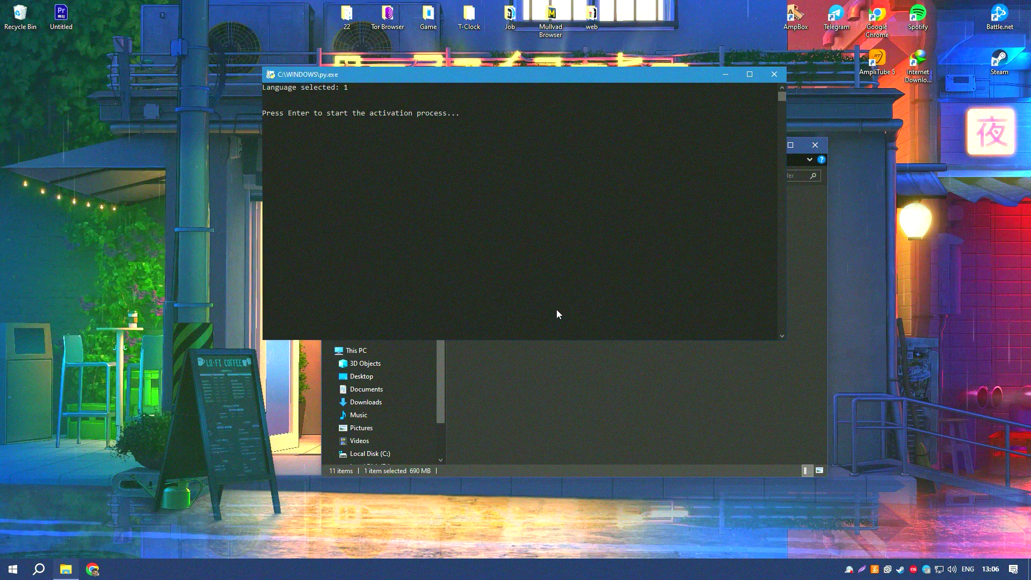
key("Return")
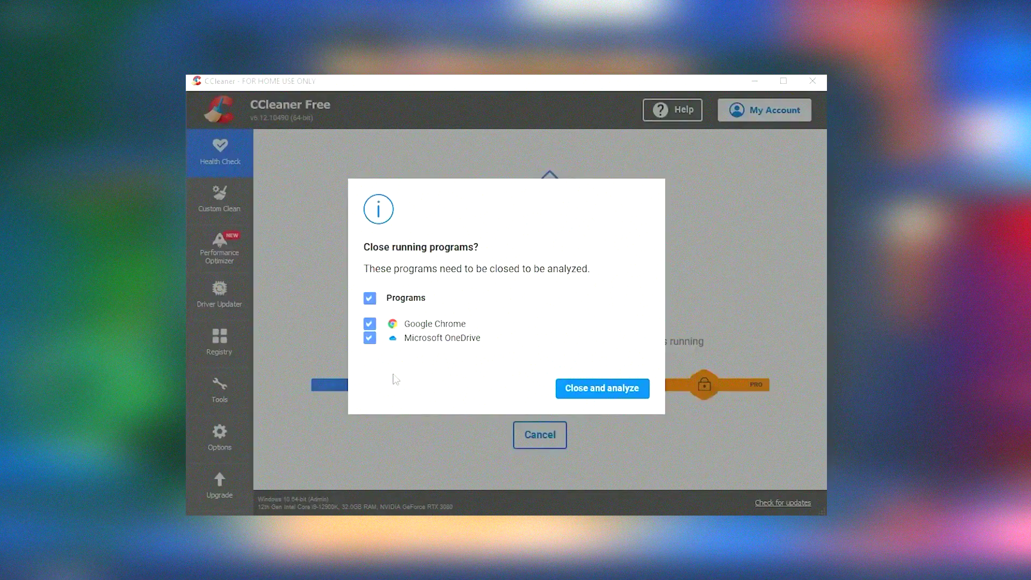
Uncheck the running programs and choose Skip All so Chrome and OneDrive stay open.
left_click(370, 300)
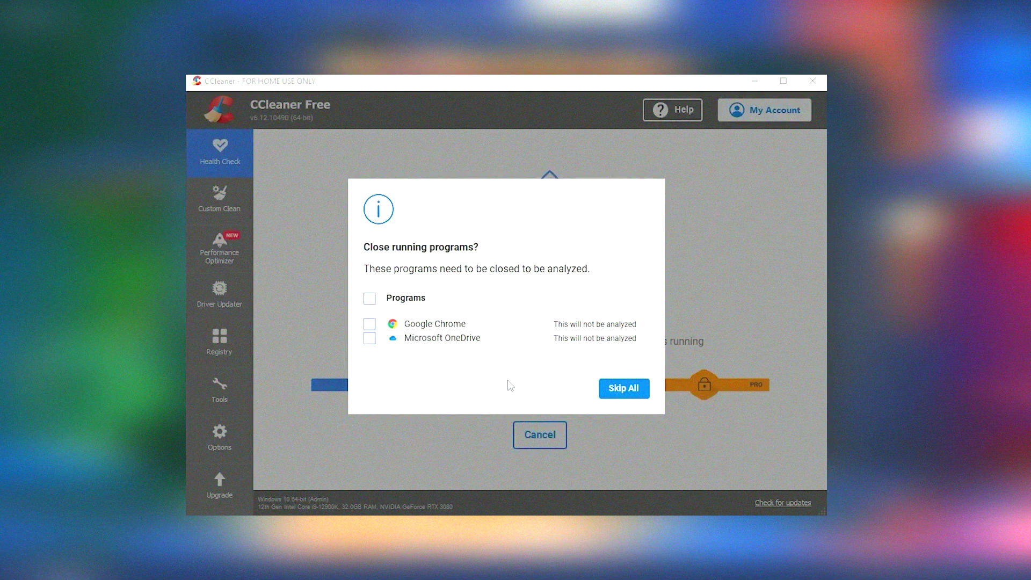
left_click(615, 391)
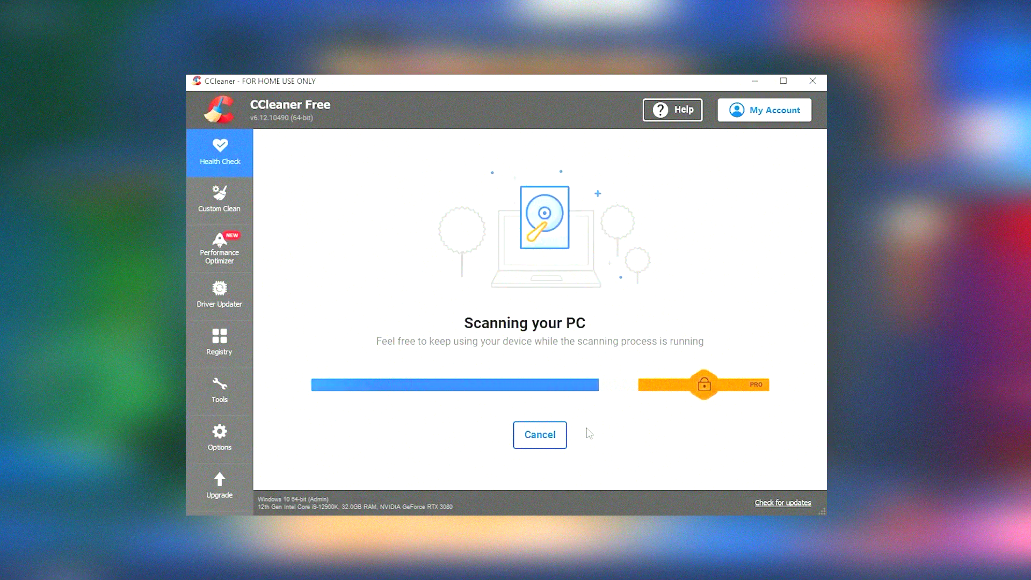